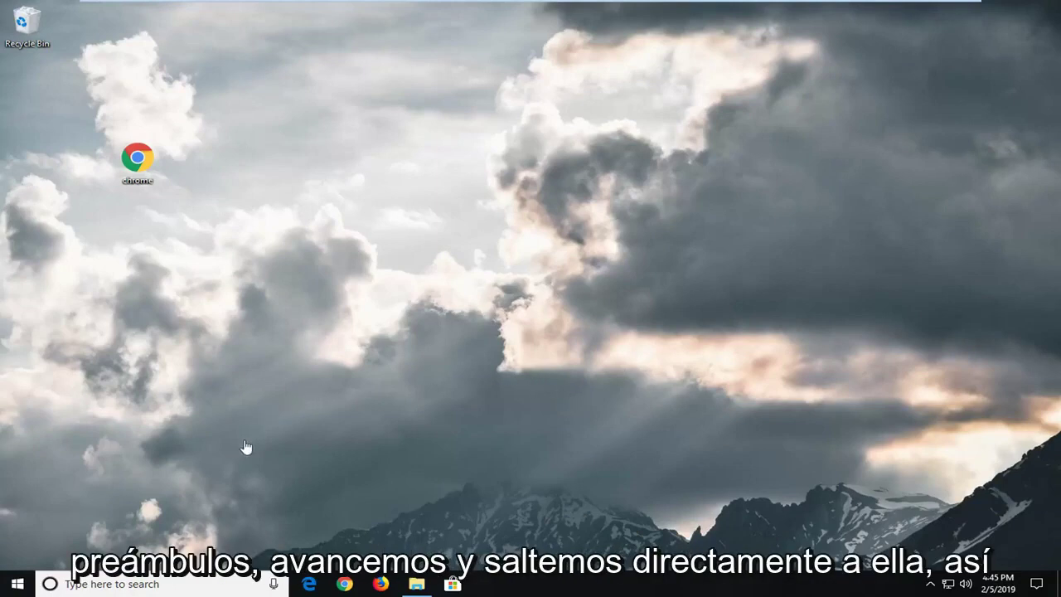
Search for "services" and open the Services desktop app.
{"action": "left_click", "coordinate": [17, 583]}
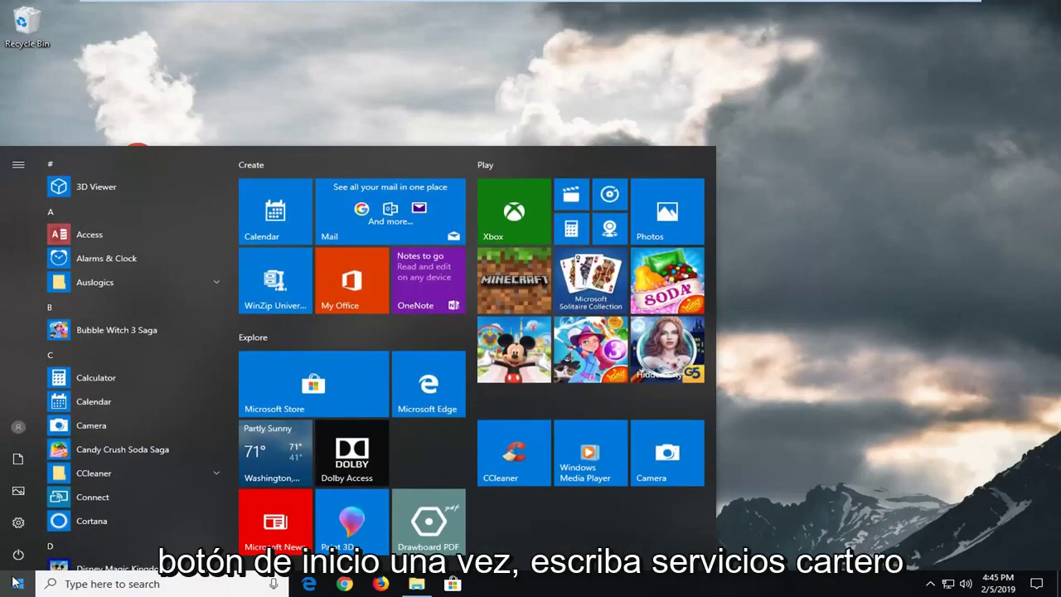
{"action": "type", "text": "services"}
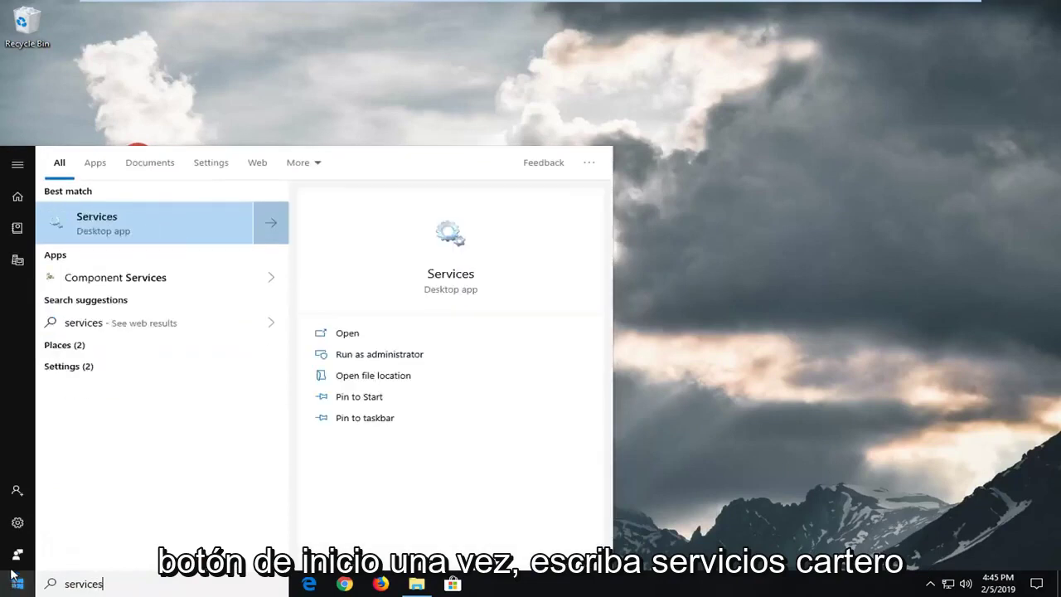
{"action": "left_click", "coordinate": [117, 227]}
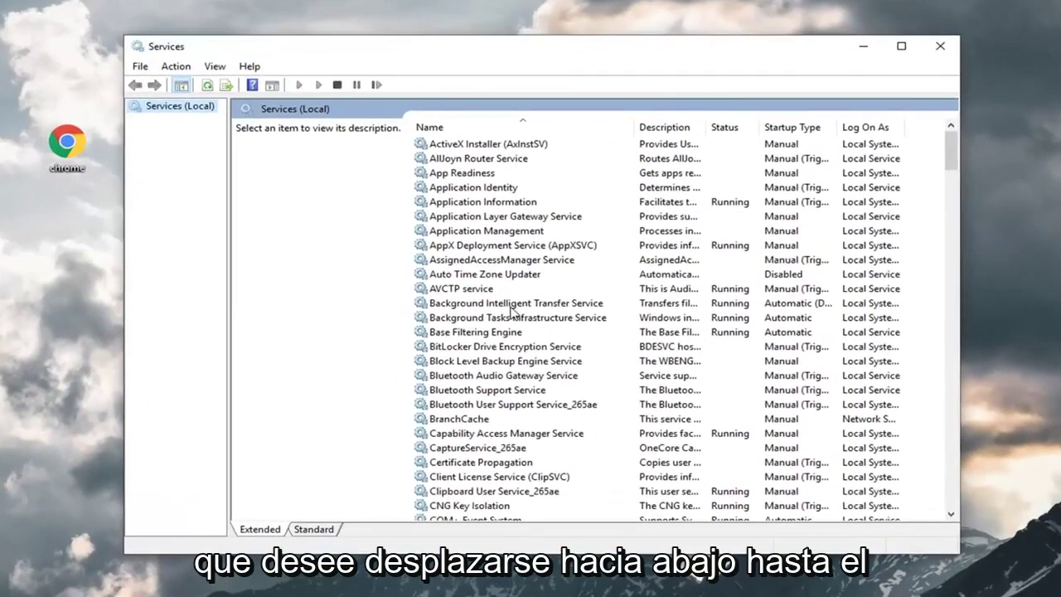
Find the Windows Modules Installer service in the list and open its properties.
{"action": "left_click", "coordinate": [511, 305]}
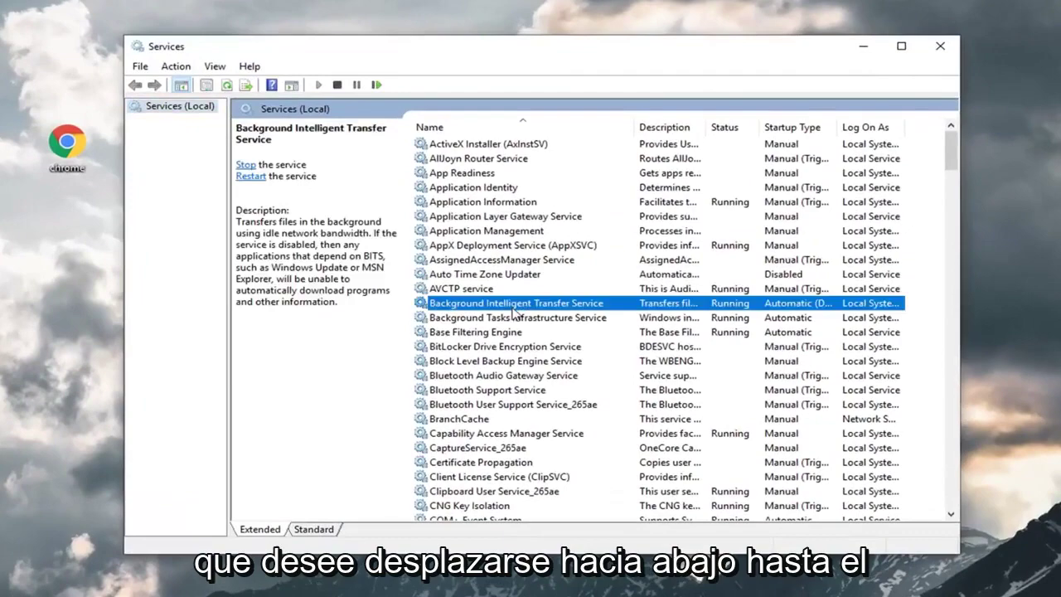
{"action": "scroll", "coordinate": [511, 311], "scroll_direction": "down", "scroll_amount": 20}
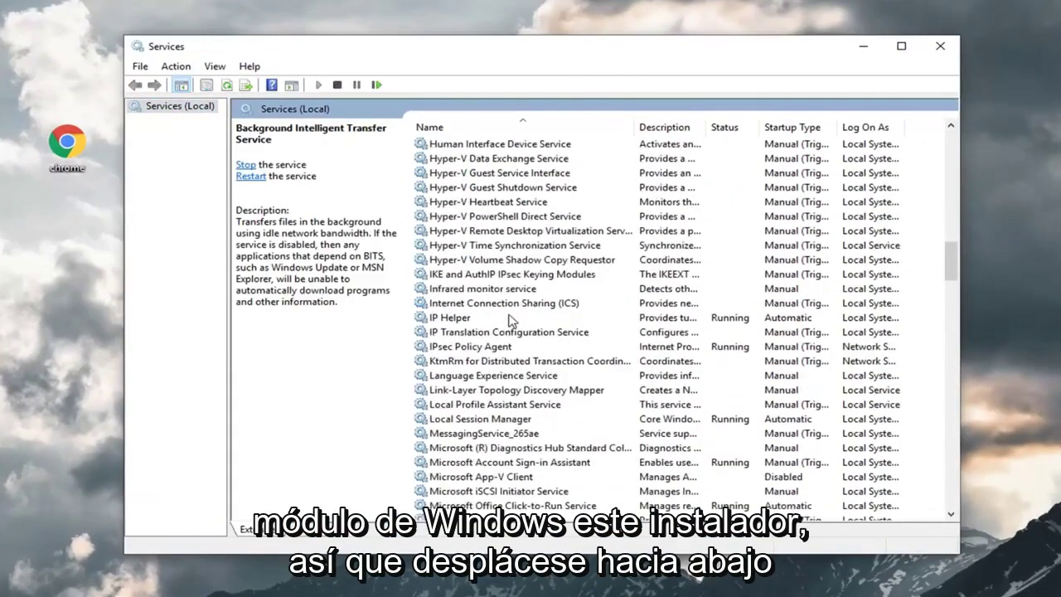
{"action": "scroll", "coordinate": [511, 321], "scroll_direction": "down", "scroll_amount": 20}
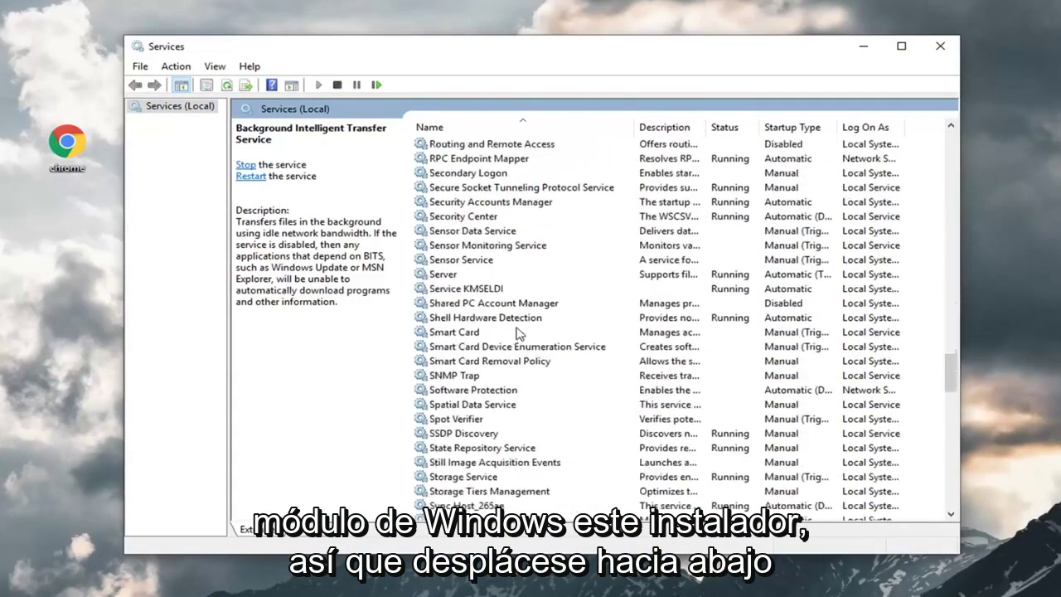
{"action": "scroll", "coordinate": [517, 332], "scroll_direction": "down", "scroll_amount": 20}
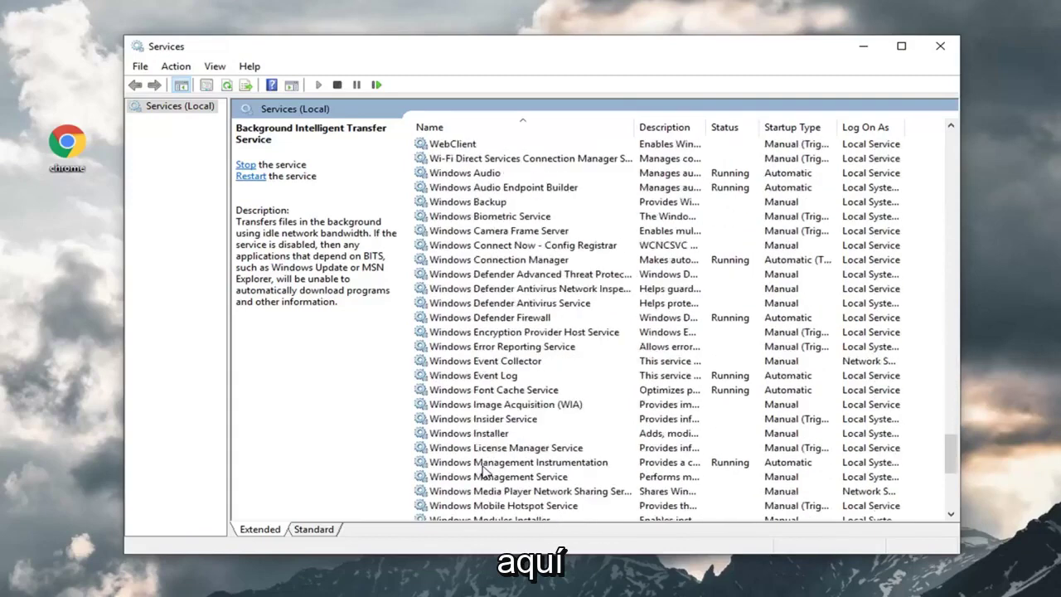
{"action": "scroll", "coordinate": [484, 471], "scroll_direction": "down", "scroll_amount": 1}
{"action": "left_click", "coordinate": [482, 478]}
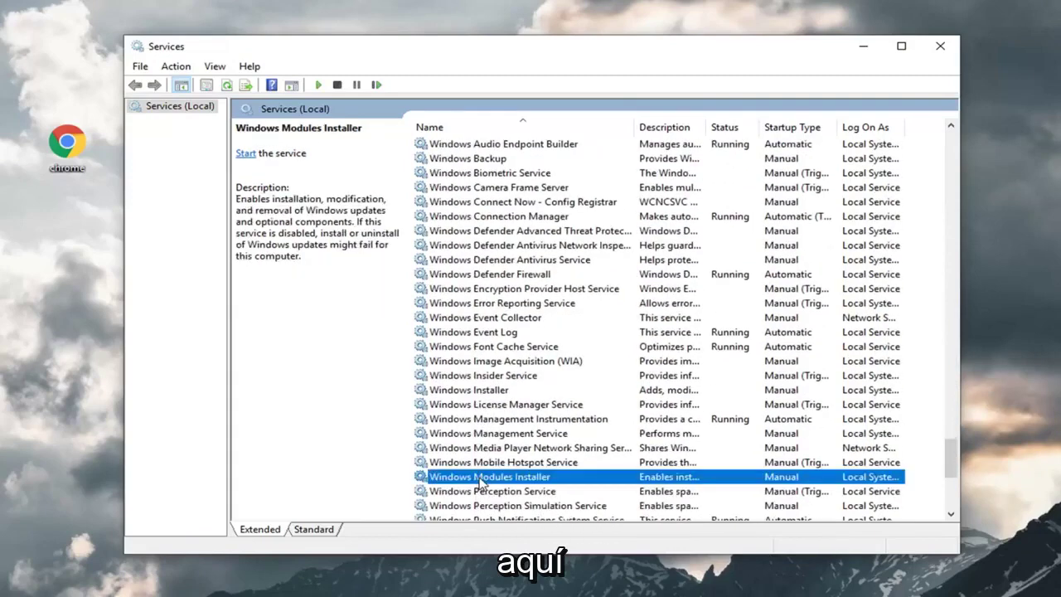
{"action": "double_click", "coordinate": [483, 478]}
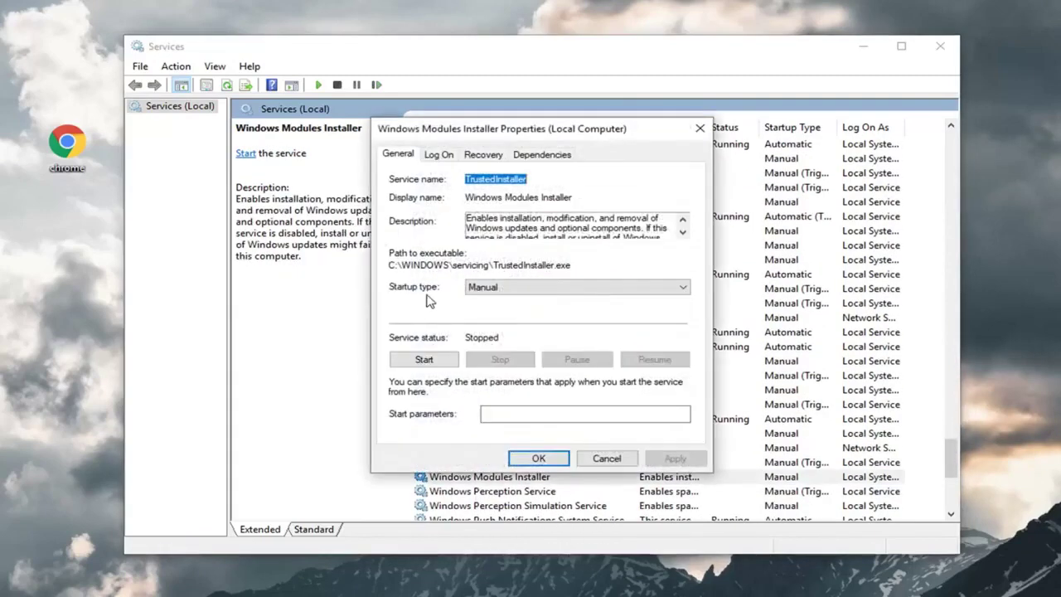
Set the Windows Modules Installer startup type to Automatic and start the service, applying the changes.
{"action": "left_click", "coordinate": [510, 288]}
{"action": "left_click", "coordinate": [504, 289]}
{"action": "left_click", "coordinate": [685, 287]}
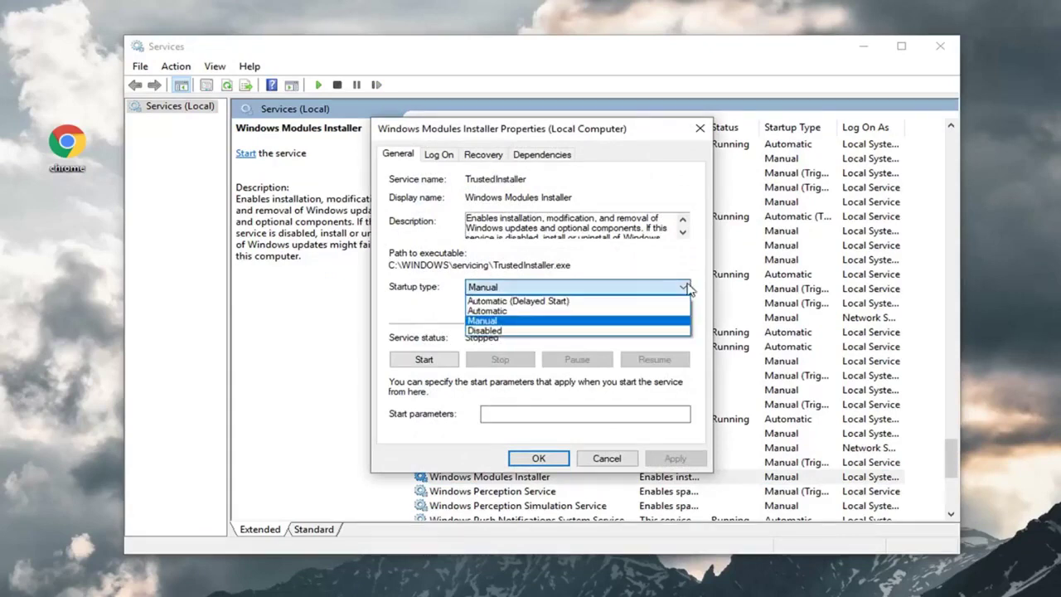
{"action": "left_click", "coordinate": [498, 311]}
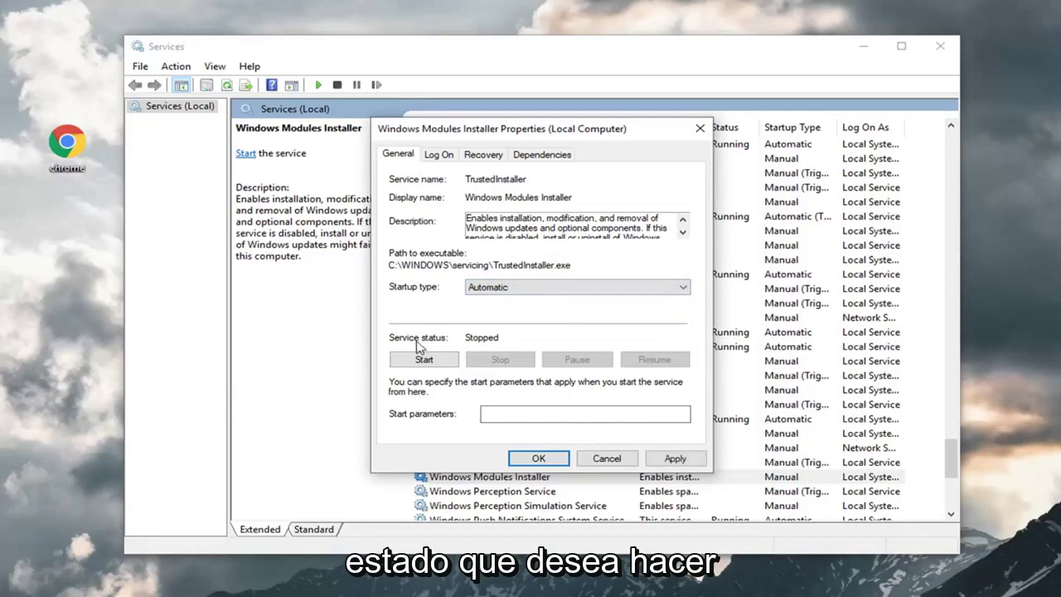
{"action": "left_click", "coordinate": [415, 361]}
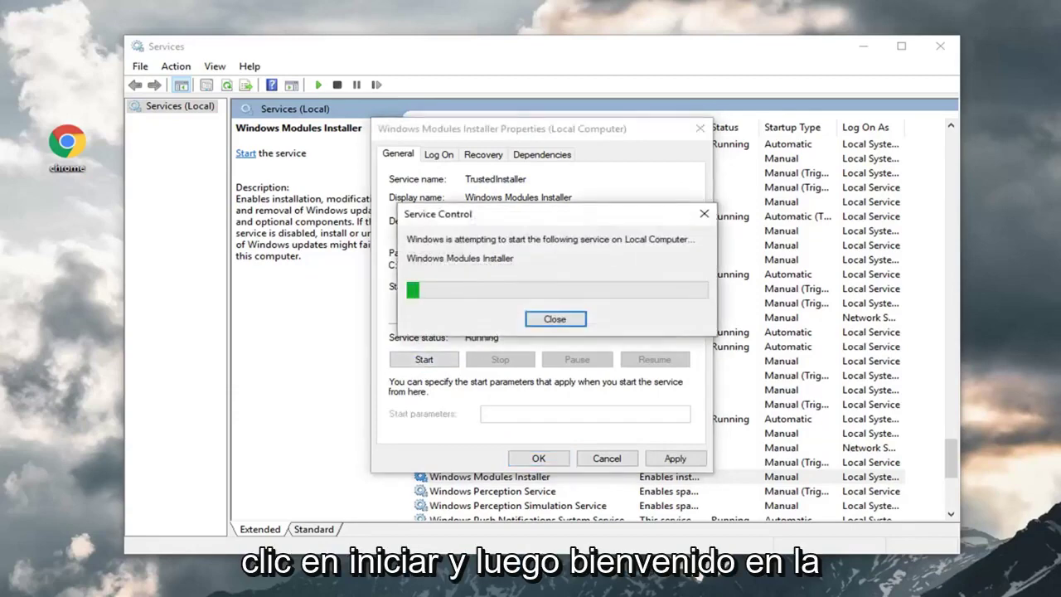
{"action": "left_click", "coordinate": [673, 458]}
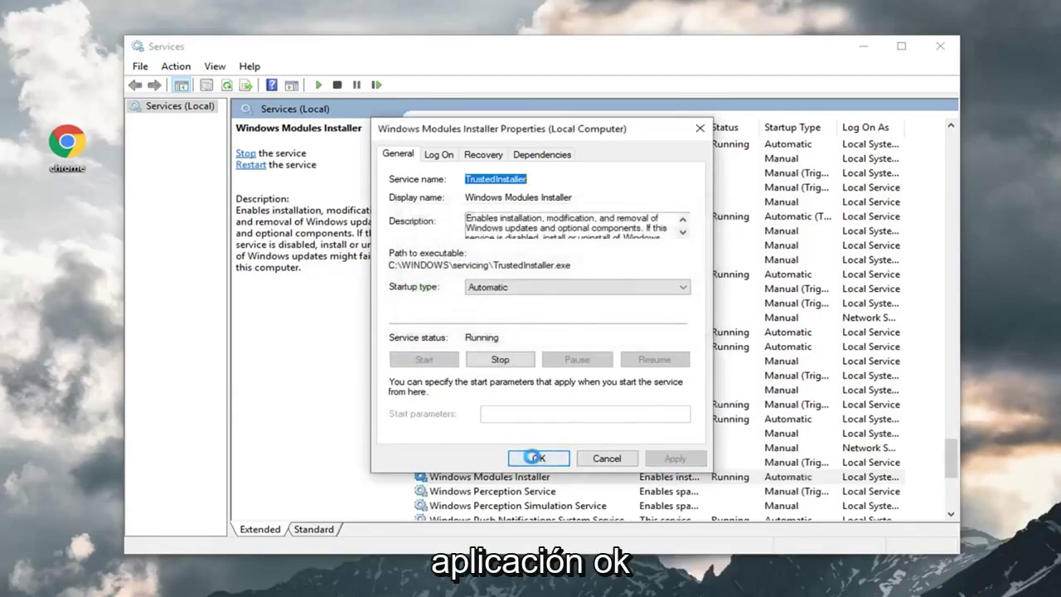
{"action": "left_click", "coordinate": [535, 458]}
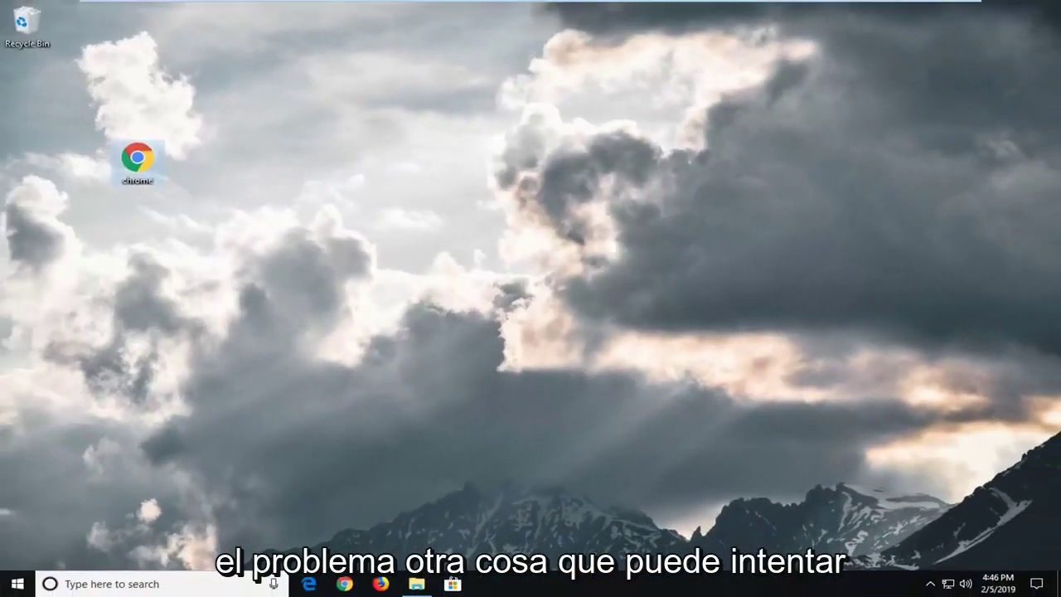
Search for "cmd" and open Command Prompt as administrator, allowing it to make changes to the device.
{"action": "left_click", "coordinate": [18, 584]}
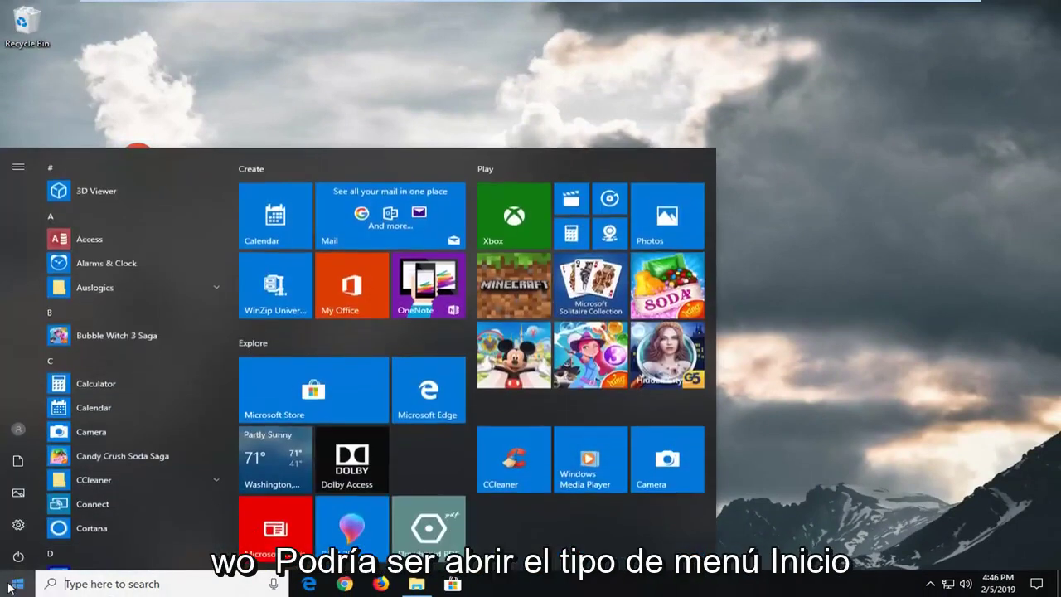
{"action": "type", "text": "cmd"}
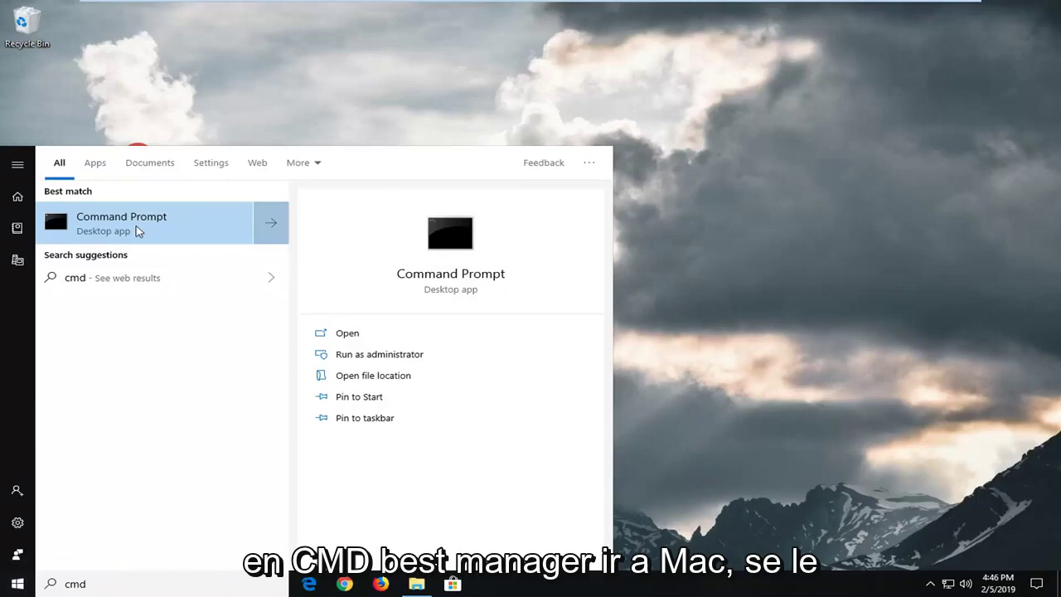
{"action": "right_click", "coordinate": [135, 225]}
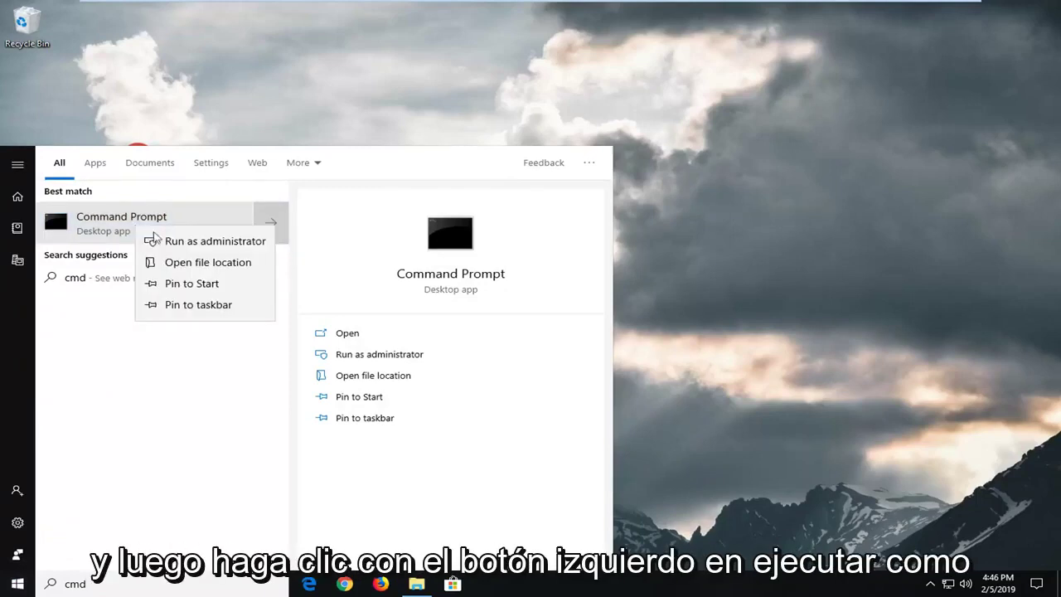
{"action": "left_click", "coordinate": [173, 244]}
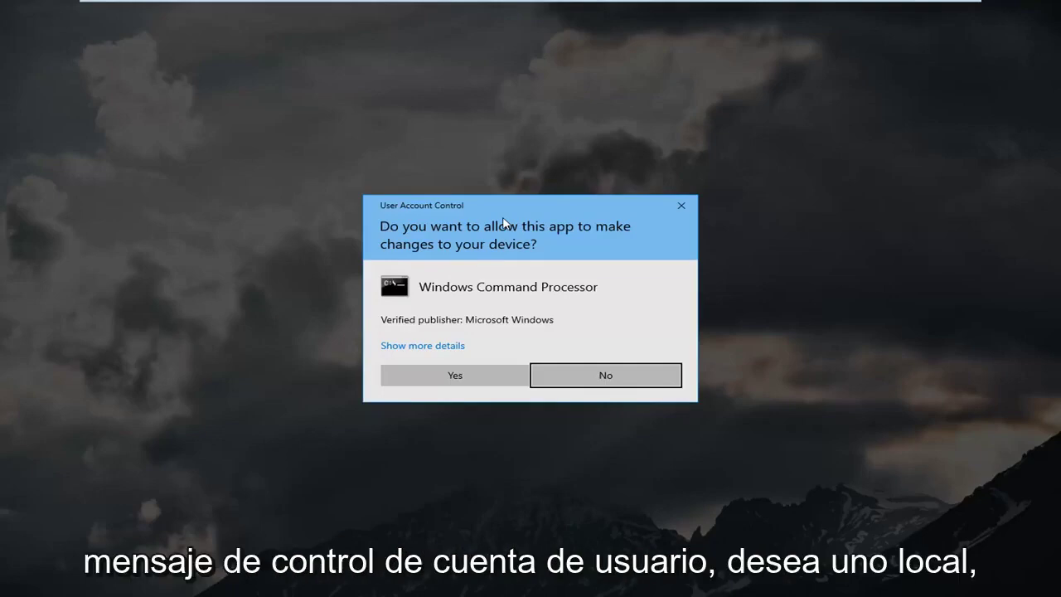
{"action": "left_click", "coordinate": [468, 379]}
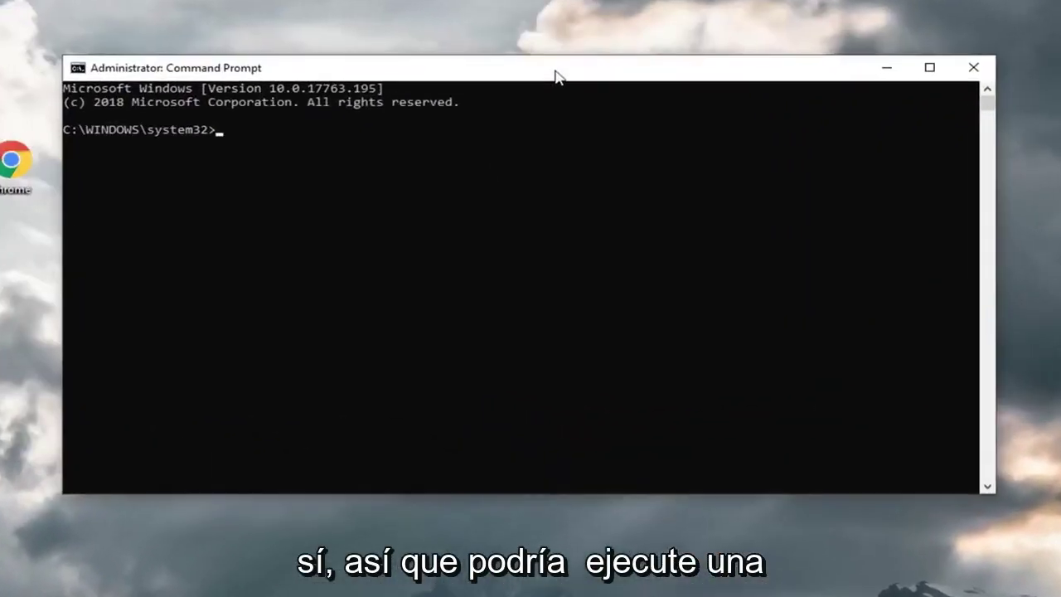
{"action": "left_click_drag", "start_coordinate": [555, 75], "coordinate": [556, 81]}
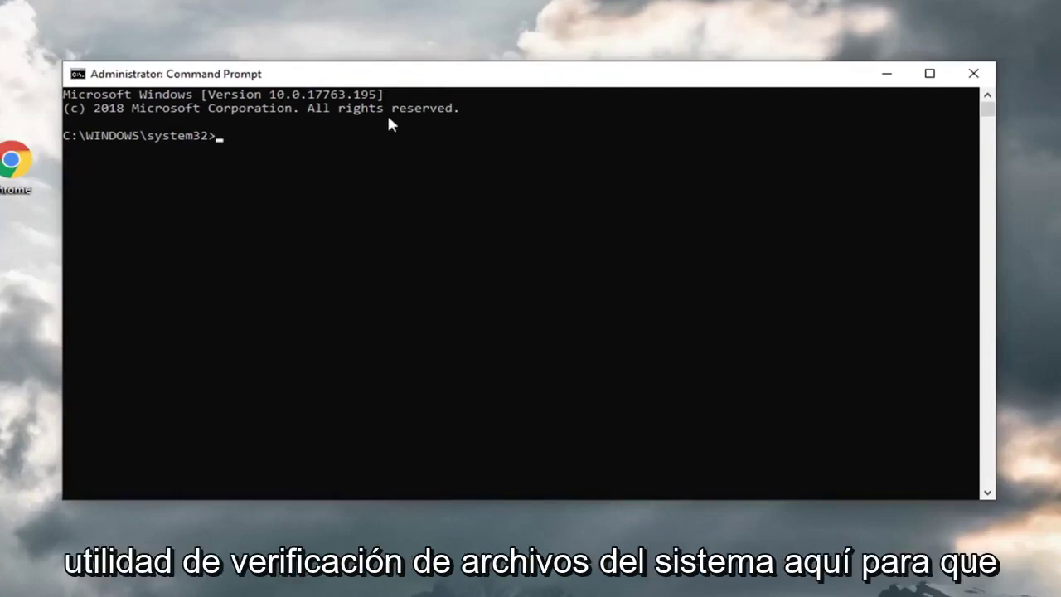
Run the system file check with sfc /scannow and minimize the Command Prompt window.
{"action": "type", "text": "sfc "}
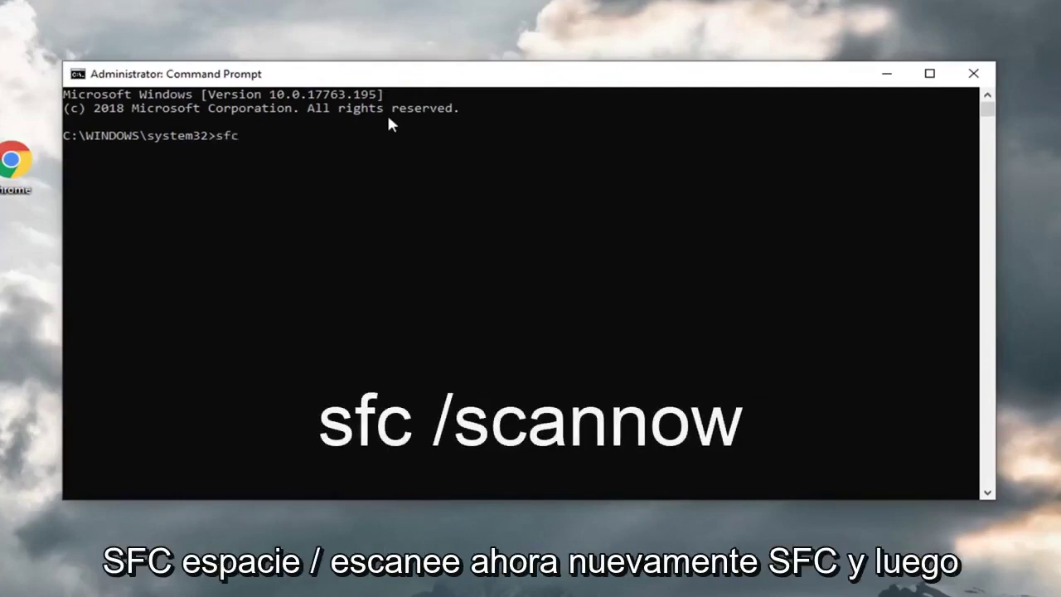
{"action": "type", "text": "/scannow"}
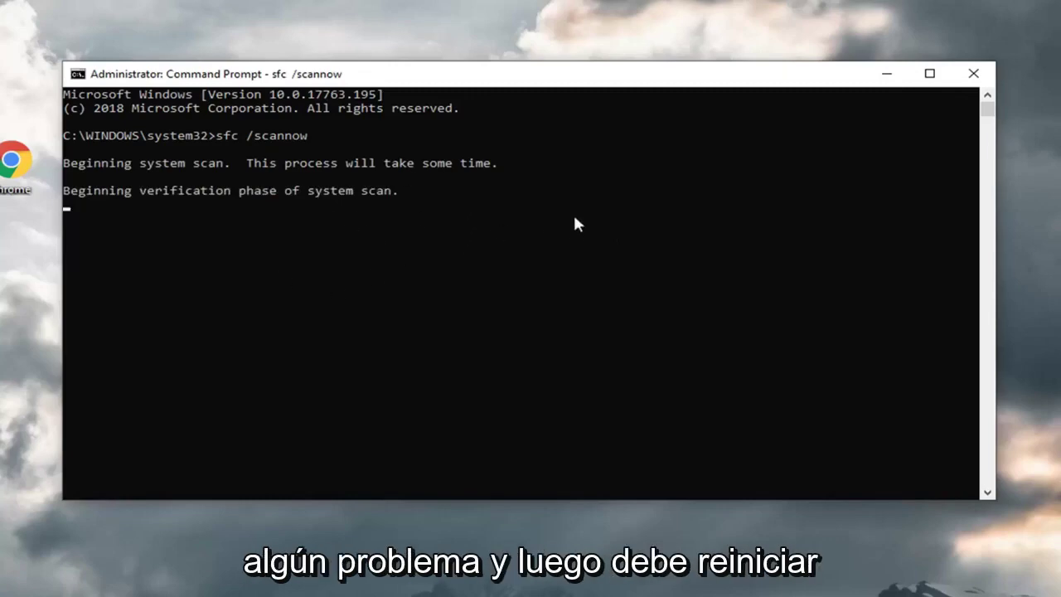
{"action": "left_click", "coordinate": [884, 76]}
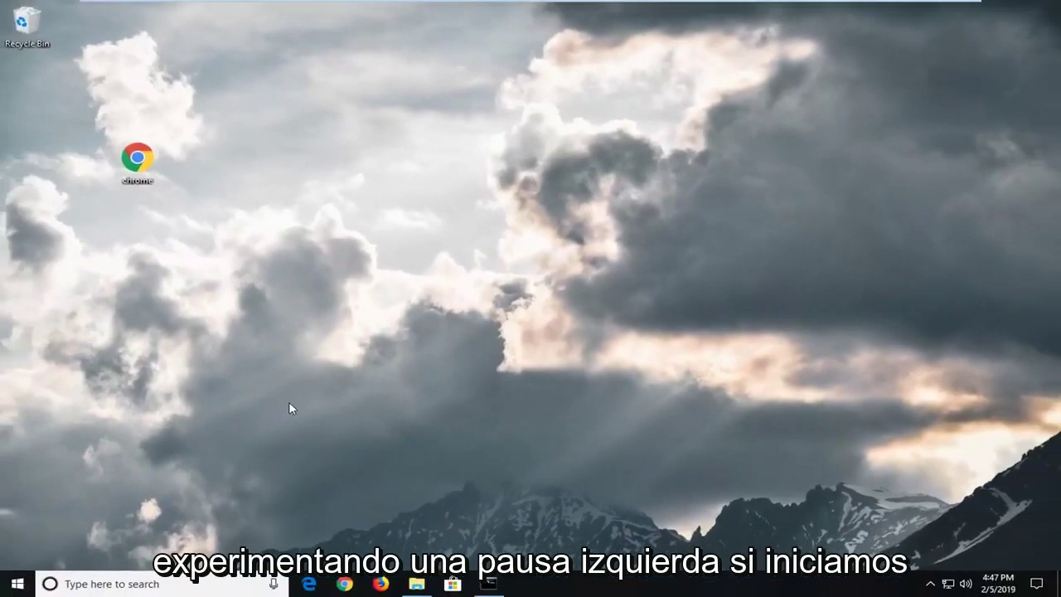
Open a second command prompt window with administrator rights through a search for "cmd", approving the account control request.
{"action": "left_click", "coordinate": [9, 588]}
{"action": "type", "text": "cm"}
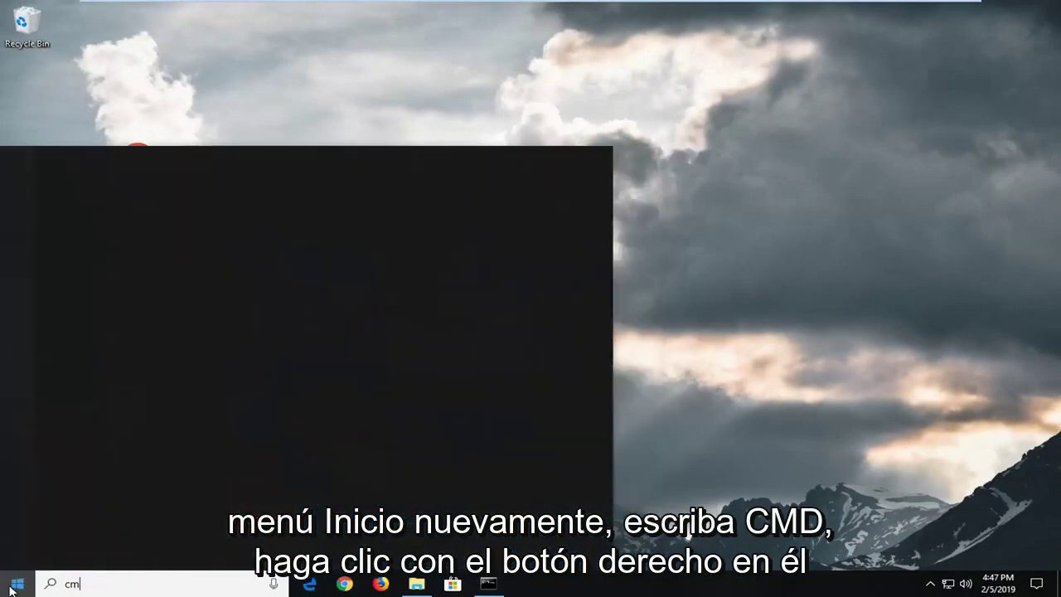
{"action": "type", "text": "d"}
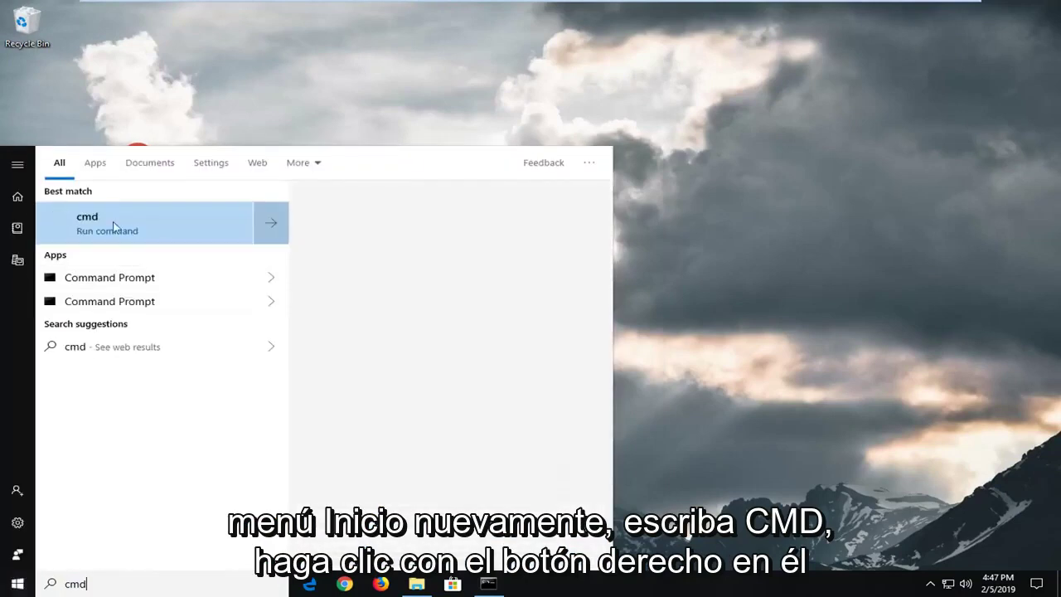
{"action": "right_click", "coordinate": [93, 229]}
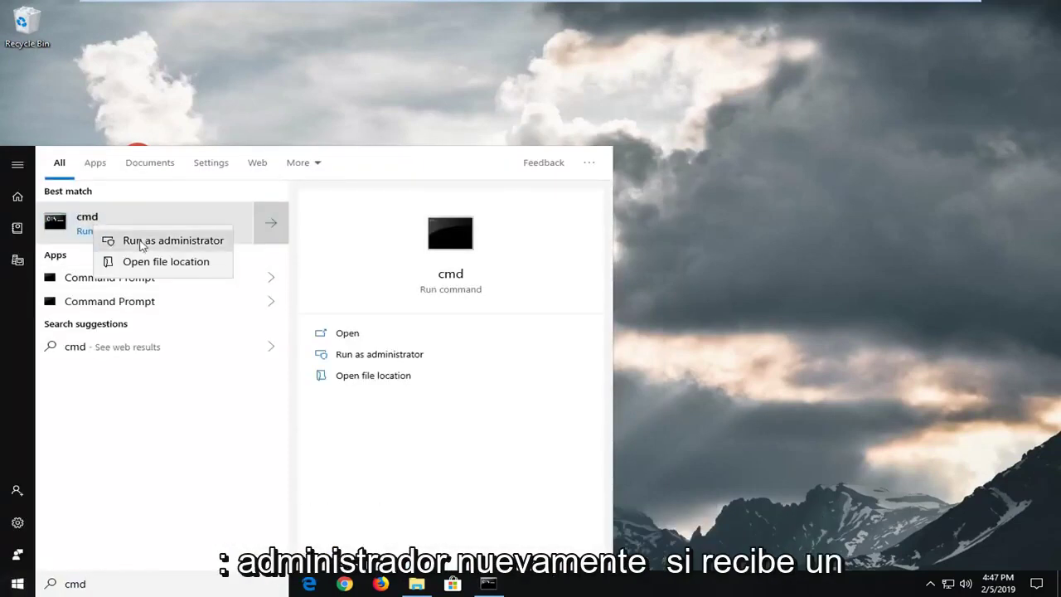
{"action": "left_click", "coordinate": [143, 245]}
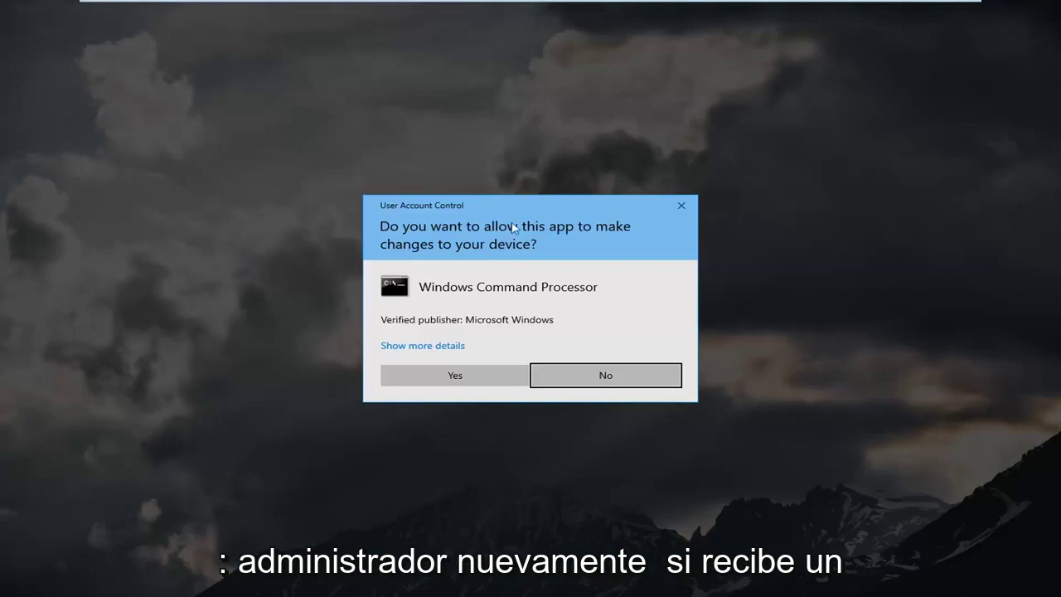
{"action": "left_click", "coordinate": [470, 375]}
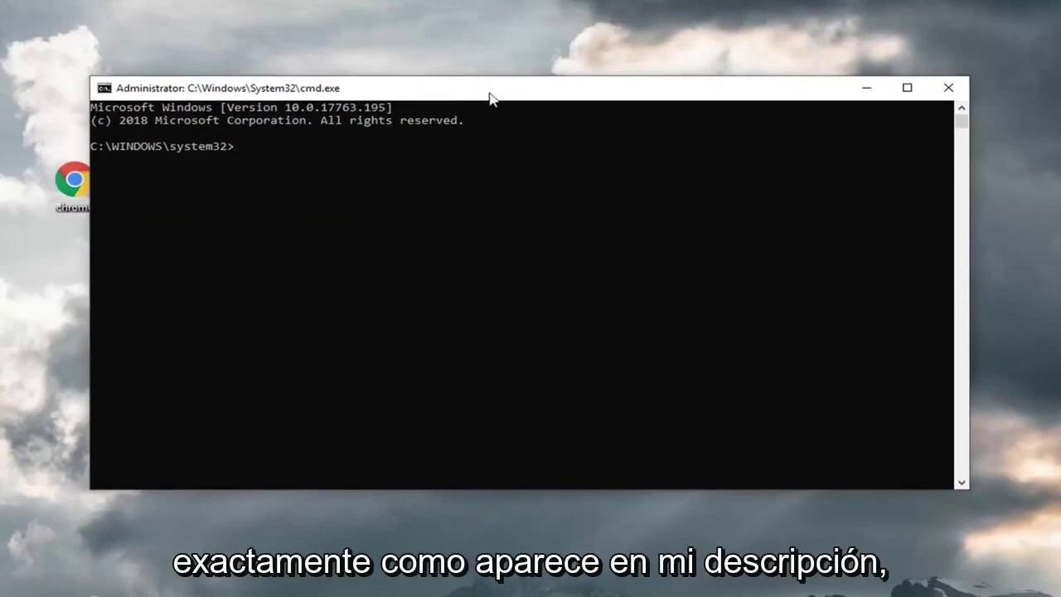
Paste the copied command DISM.exe /Online /Cleanup-image /Restorehealth into the new command prompt and run it.
{"action": "right_click", "coordinate": [553, 93]}
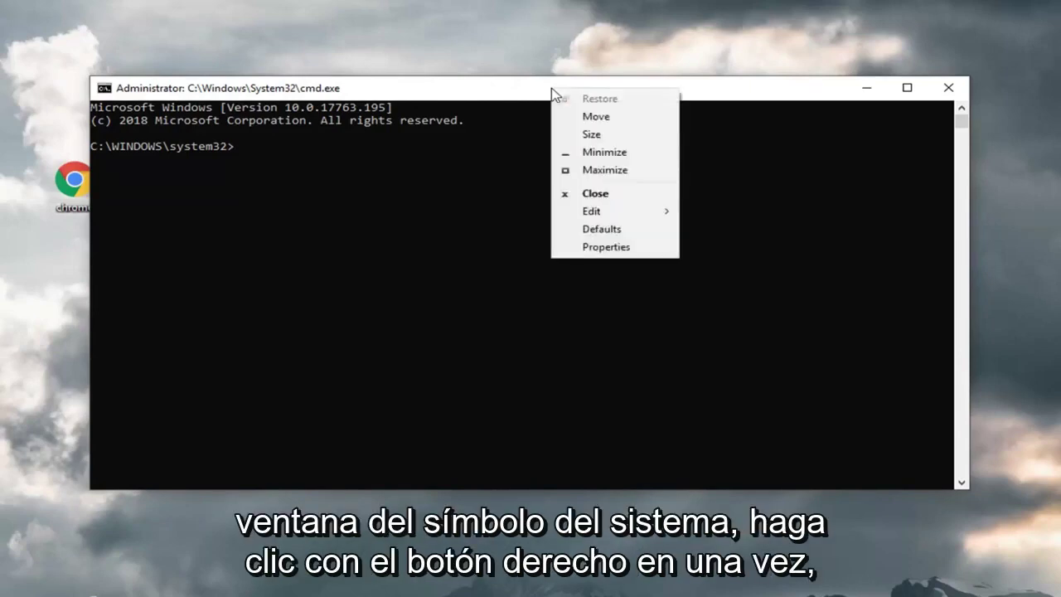
{"action": "left_click", "coordinate": [590, 211]}
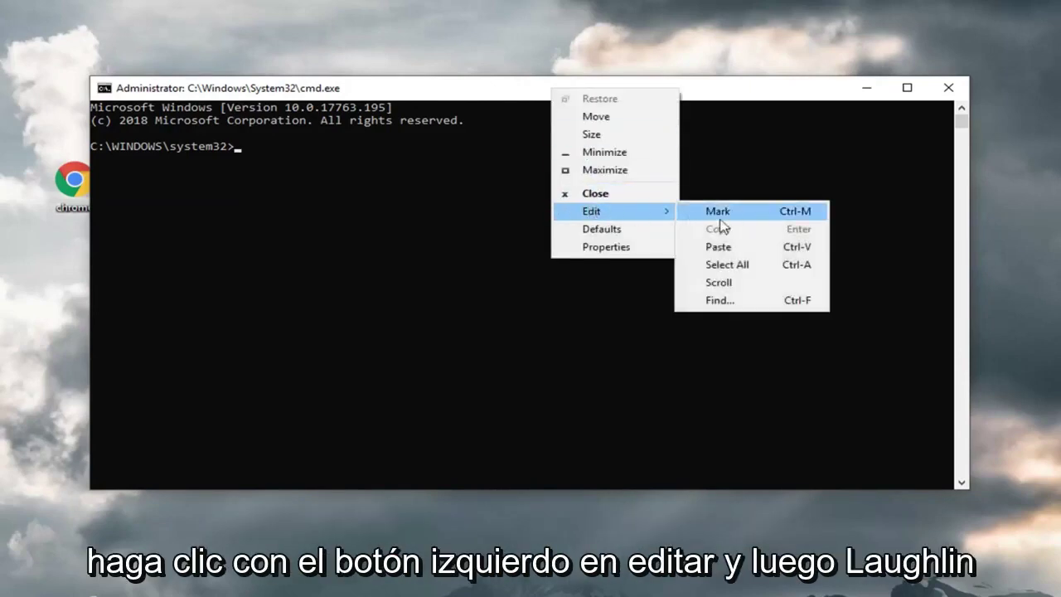
{"action": "left_click", "coordinate": [718, 247]}
{"action": "key", "text": "Return"}
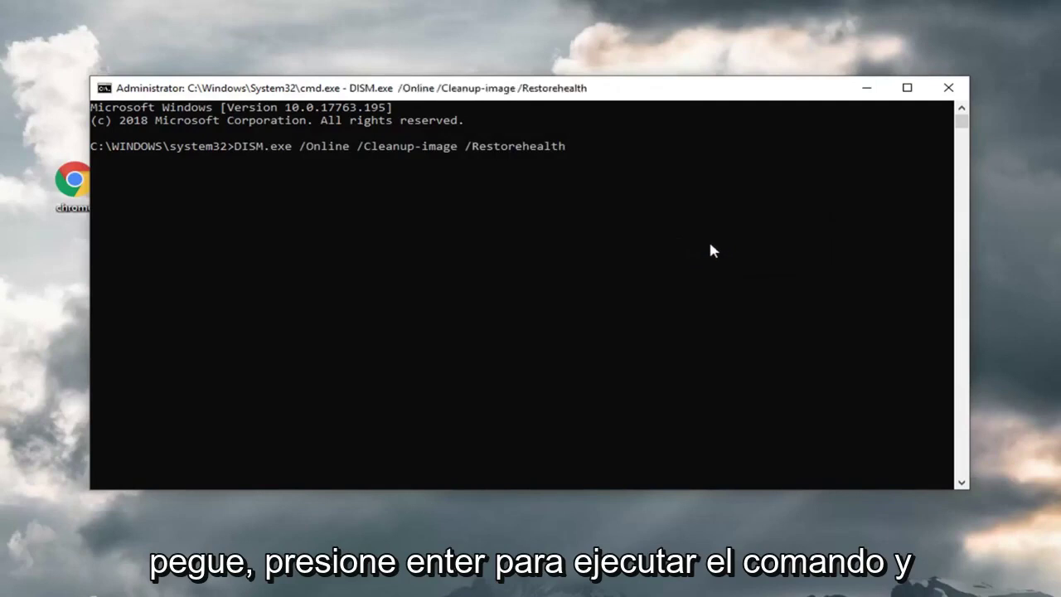